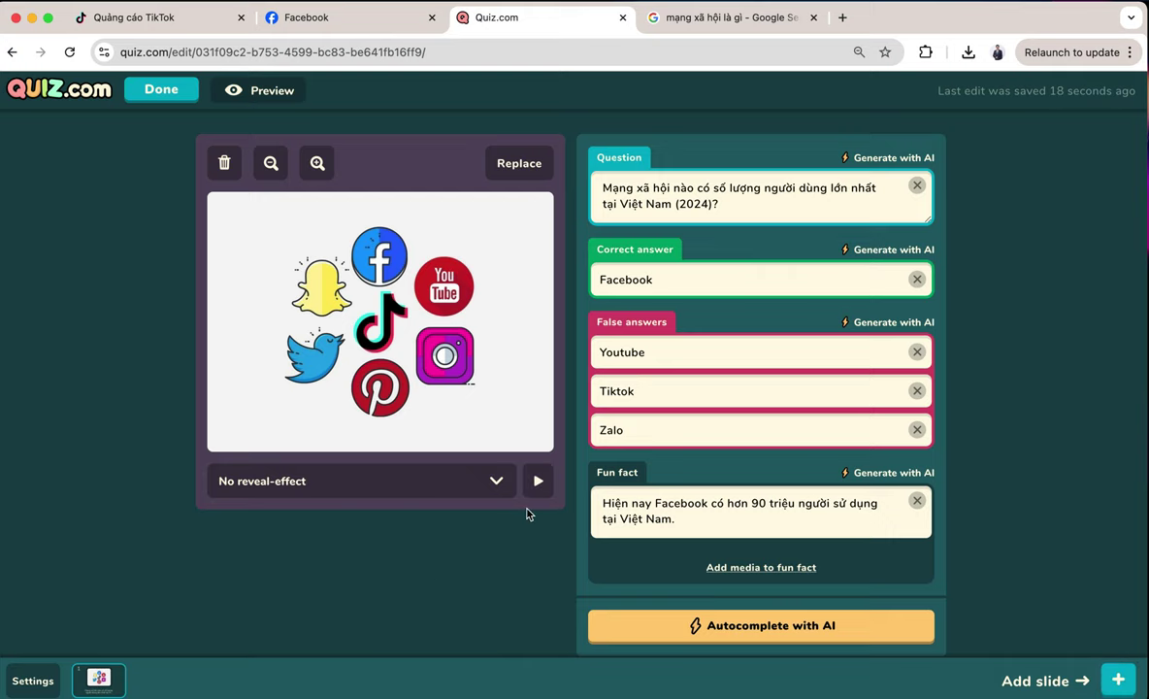
Scroll down the editor below the finished first slide about Vietnam's top social network
{"action": "scroll", "coordinate": [1048, 432], "scroll_direction": "down", "scroll_amount": 3}
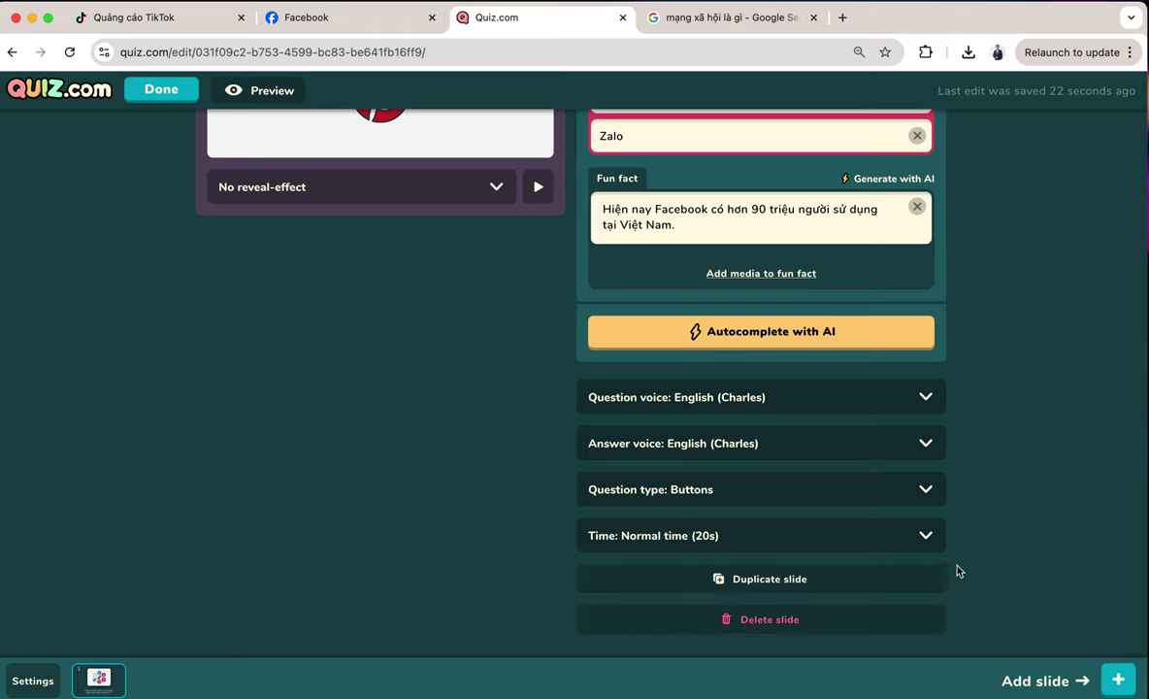
Add a Buttons slide asking which short-video social network is most popular in Vietnam today
{"action": "left_click", "coordinate": [1119, 682]}
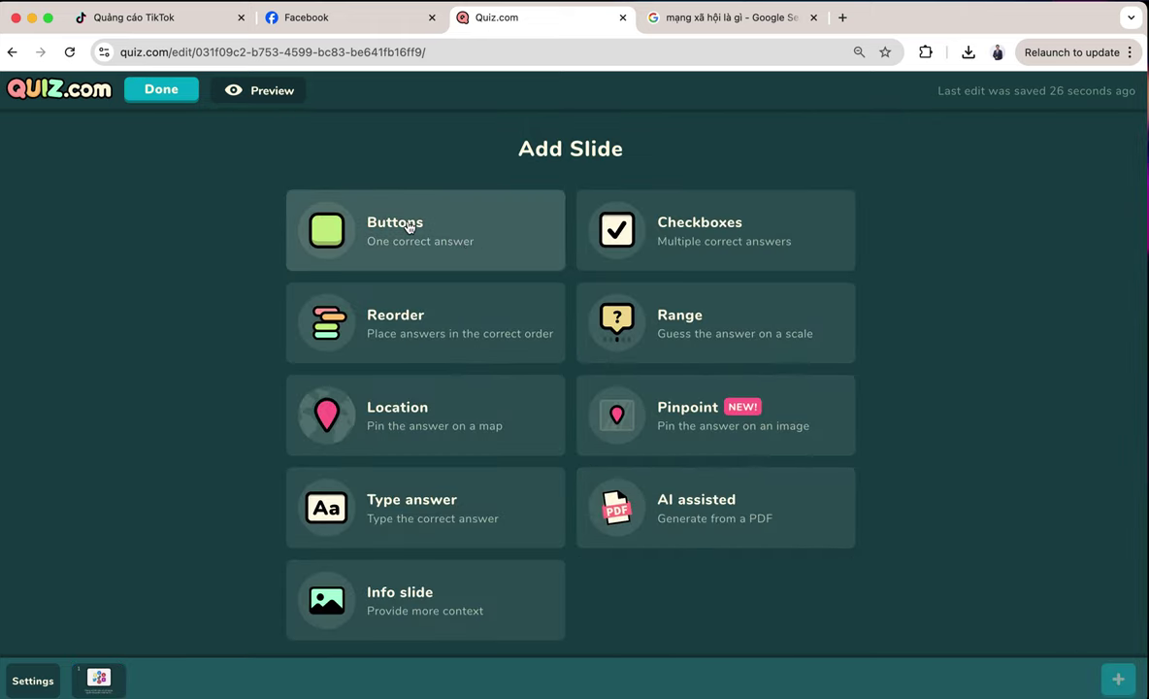
{"action": "left_click", "coordinate": [390, 244]}
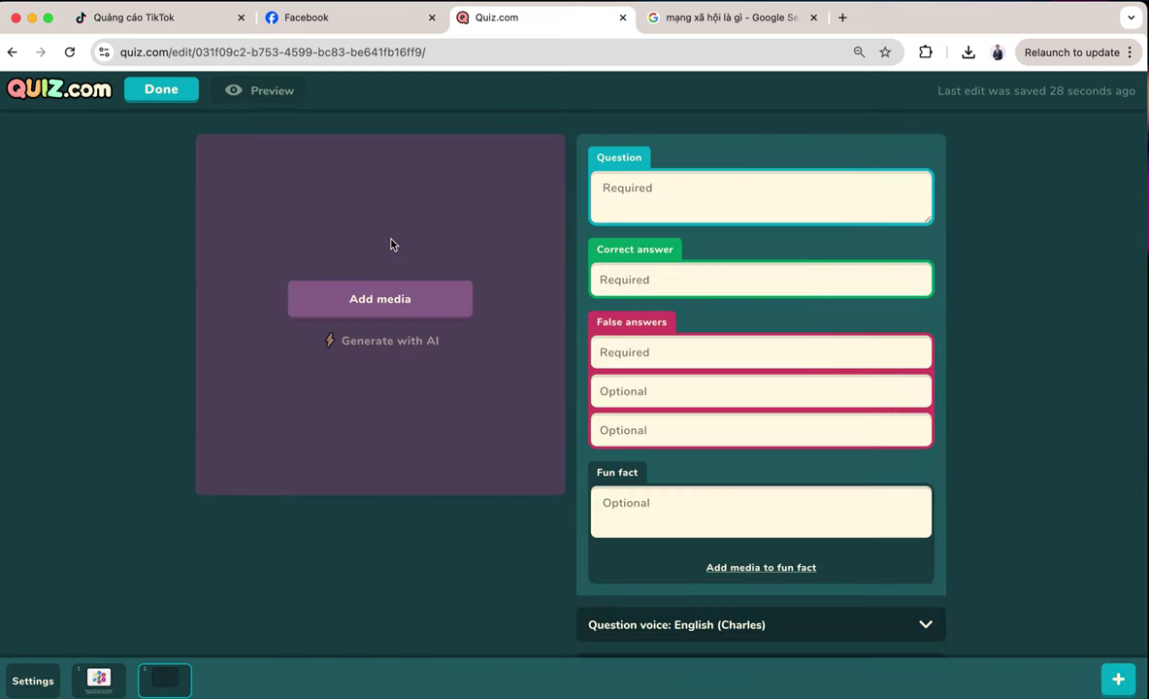
{"action": "left_click", "coordinate": [706, 203]}
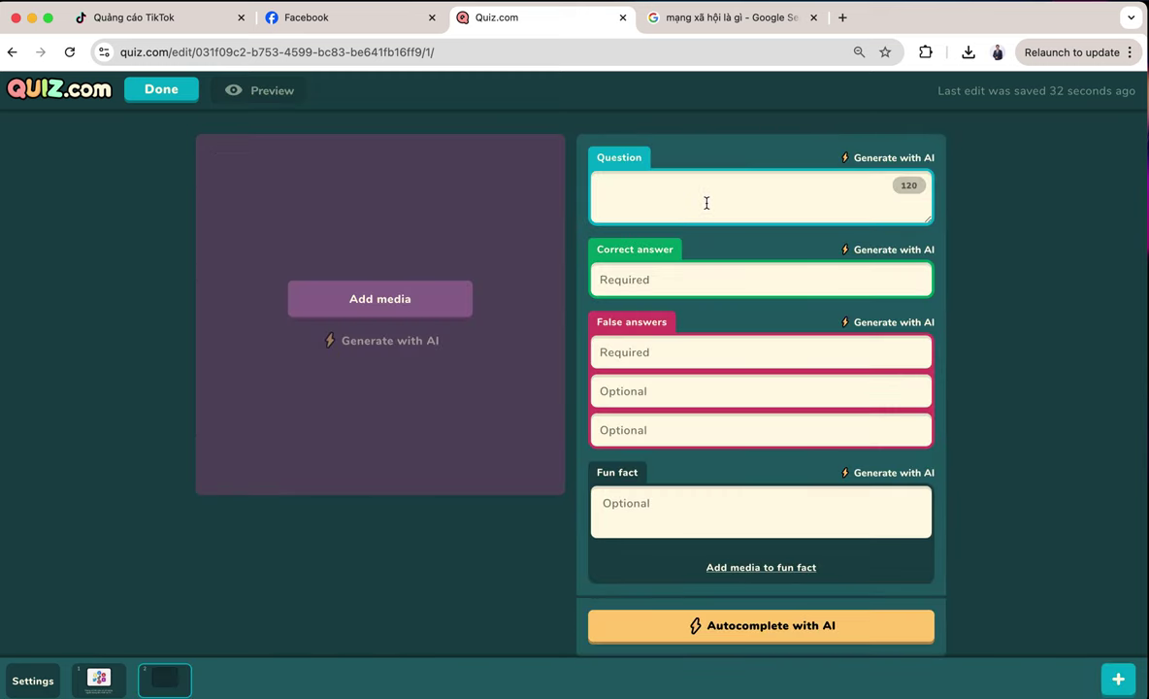
{"action": "type", "text": "Mạng"}
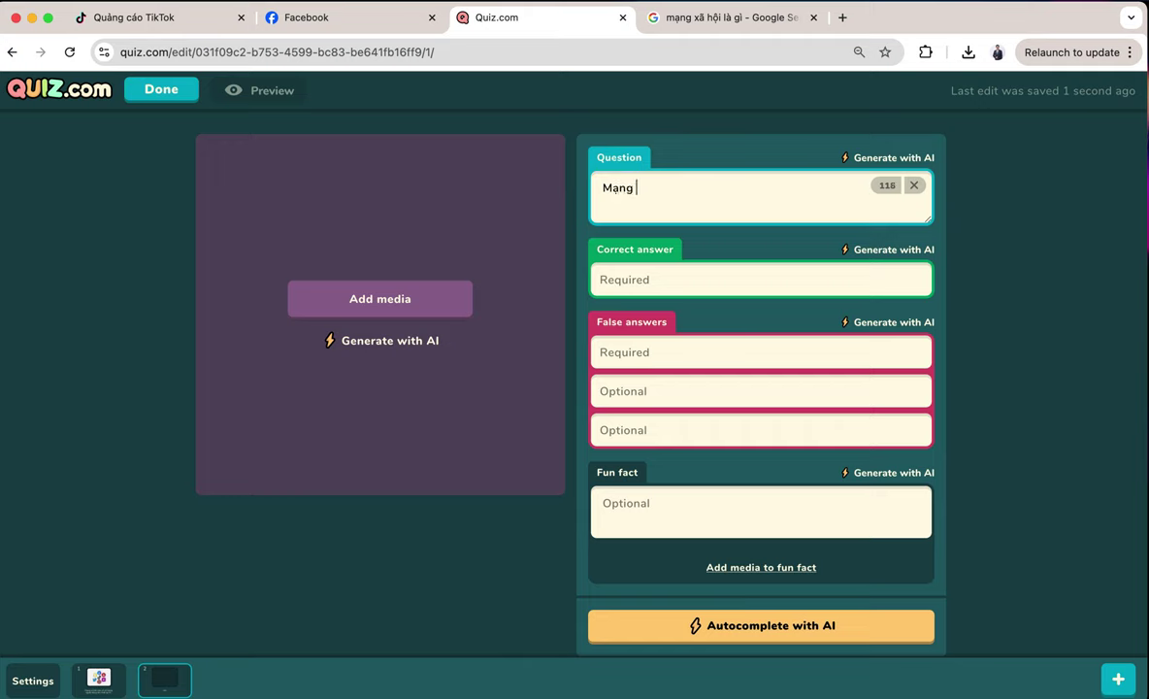
{"action": "type", "text": " xã hội nào l"}
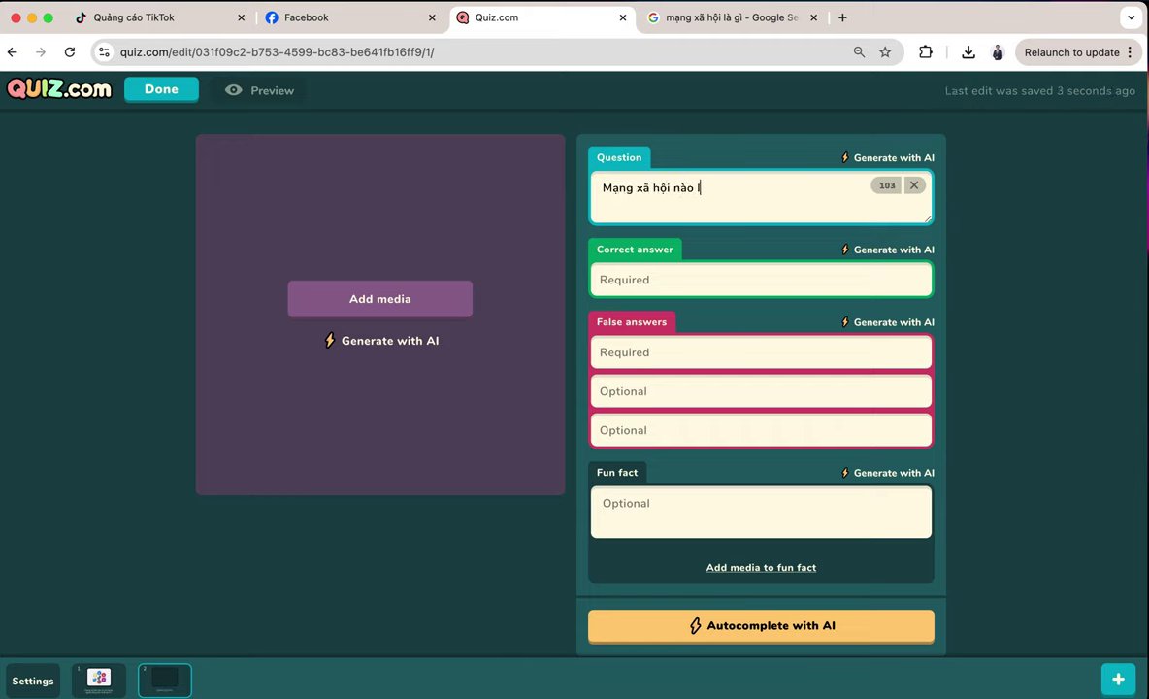
{"action": "type", "text": "à mạng xã hội chia sẻ video ngắn phổ biến nhất"}
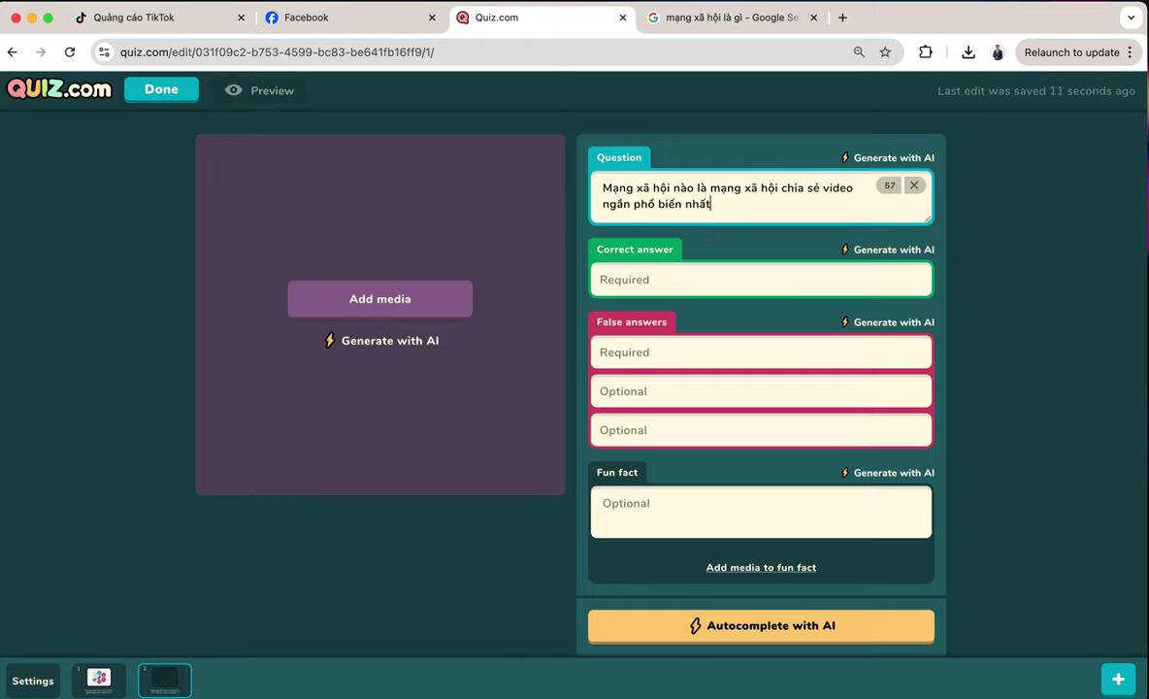
{"action": "type", "text": " tại Viet Nam hiên nay?"}
Make Tiktok the correct answer, with Facebook, Youtube and Zalo as false answers
{"action": "left_click", "coordinate": [690, 288]}
{"action": "type", "text": "Tiktok"}
{"action": "key", "text": "Tab"}
{"action": "type", "text": "Facebook"}
{"action": "key", "text": "Tab"}
{"action": "type", "text": "Youtub"}
{"action": "key", "text": "Tab"}
{"action": "type", "text": "Z"}
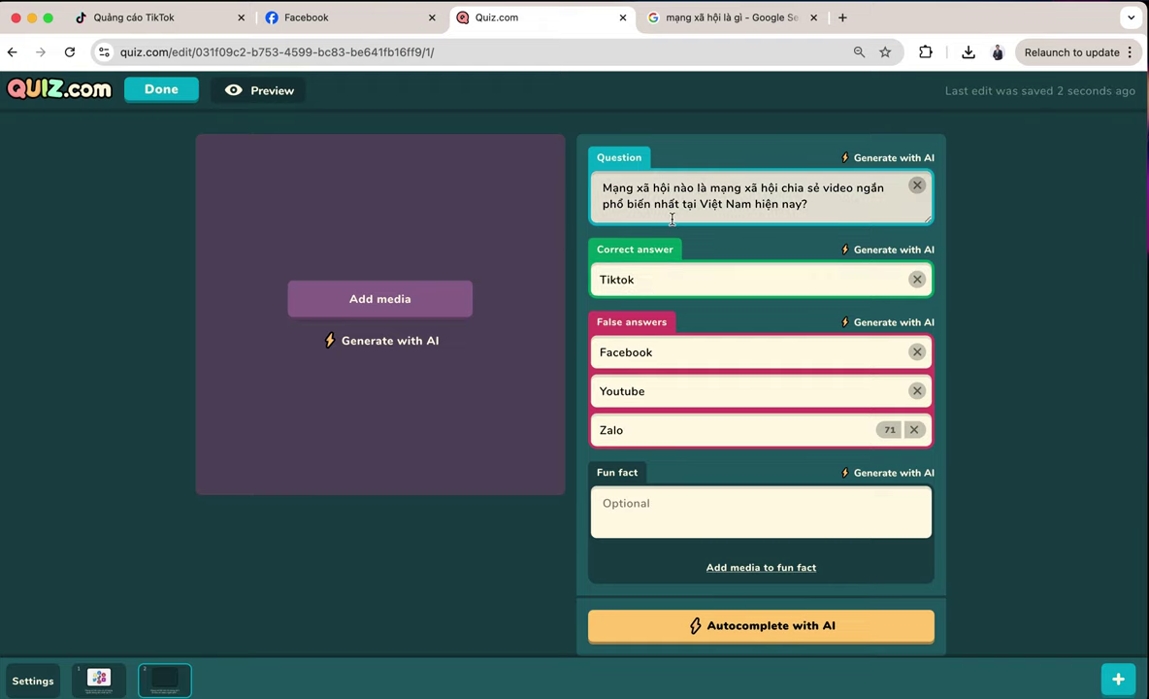
{"action": "left_click", "coordinate": [379, 298]}
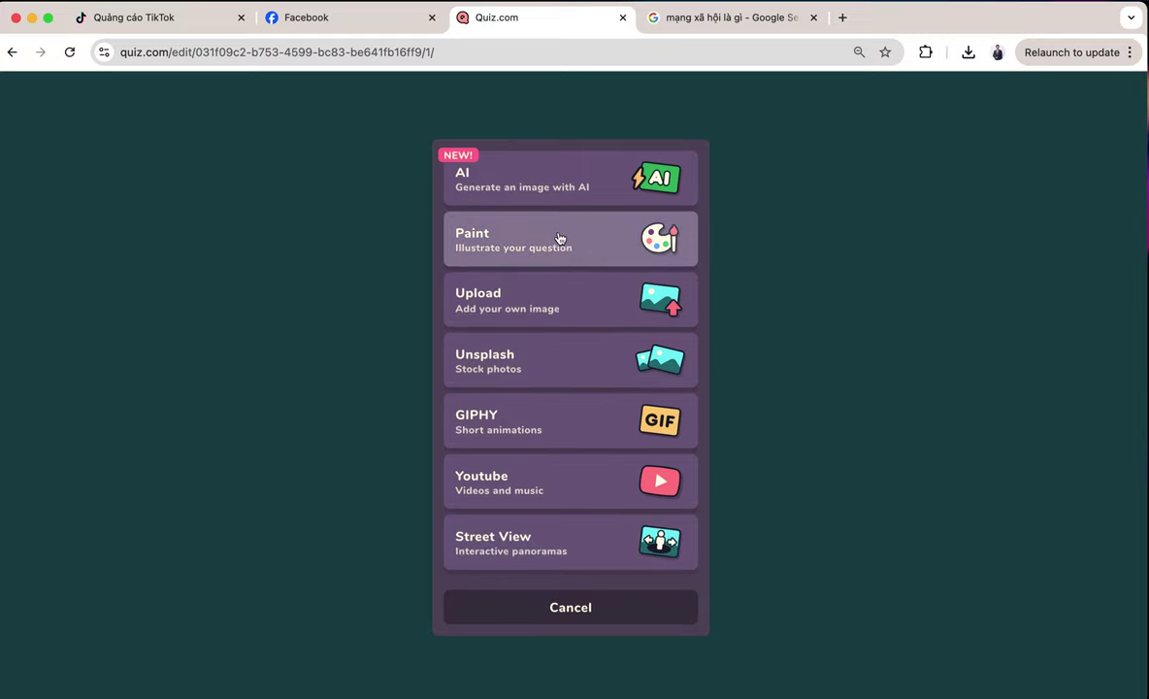
Search Unsplash for 'social media' and pick the iPhone home-screen photo as the question image
{"action": "left_click", "coordinate": [602, 362]}
{"action": "left_click", "coordinate": [211, 108]}
{"action": "type", "text": "so"}
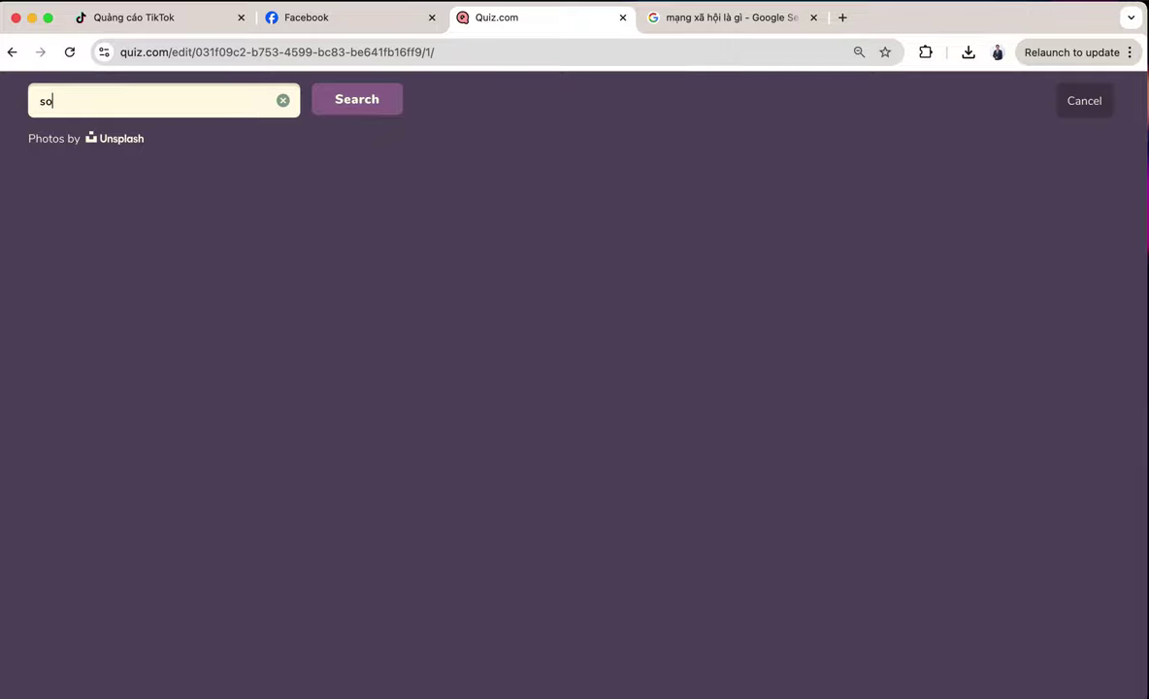
{"action": "type", "text": "cial media"}
{"action": "key", "text": "Return"}
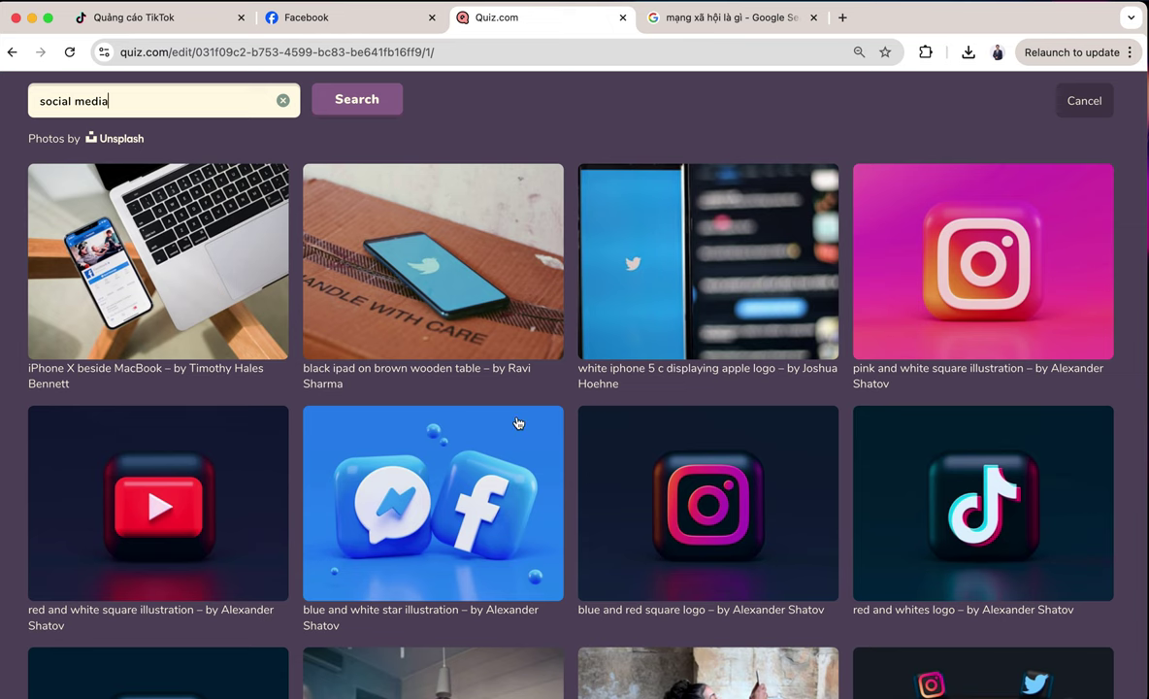
{"action": "scroll", "coordinate": [520, 423], "scroll_direction": "down", "scroll_amount": 3}
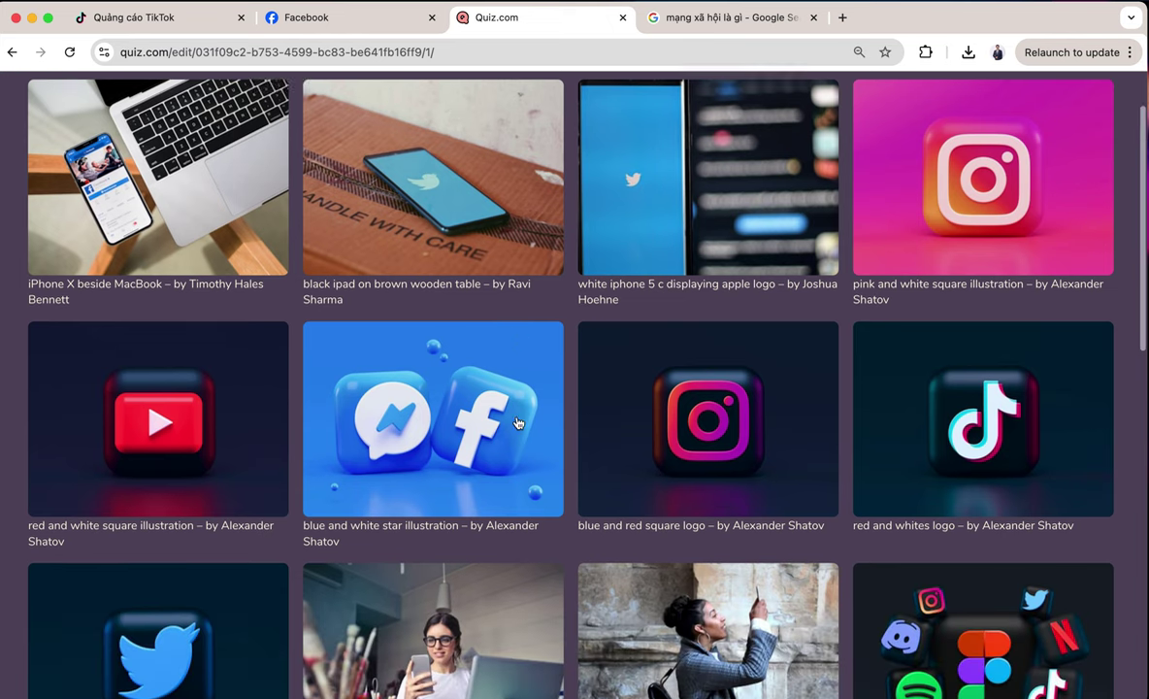
{"action": "scroll", "coordinate": [519, 423], "scroll_direction": "down", "scroll_amount": 2}
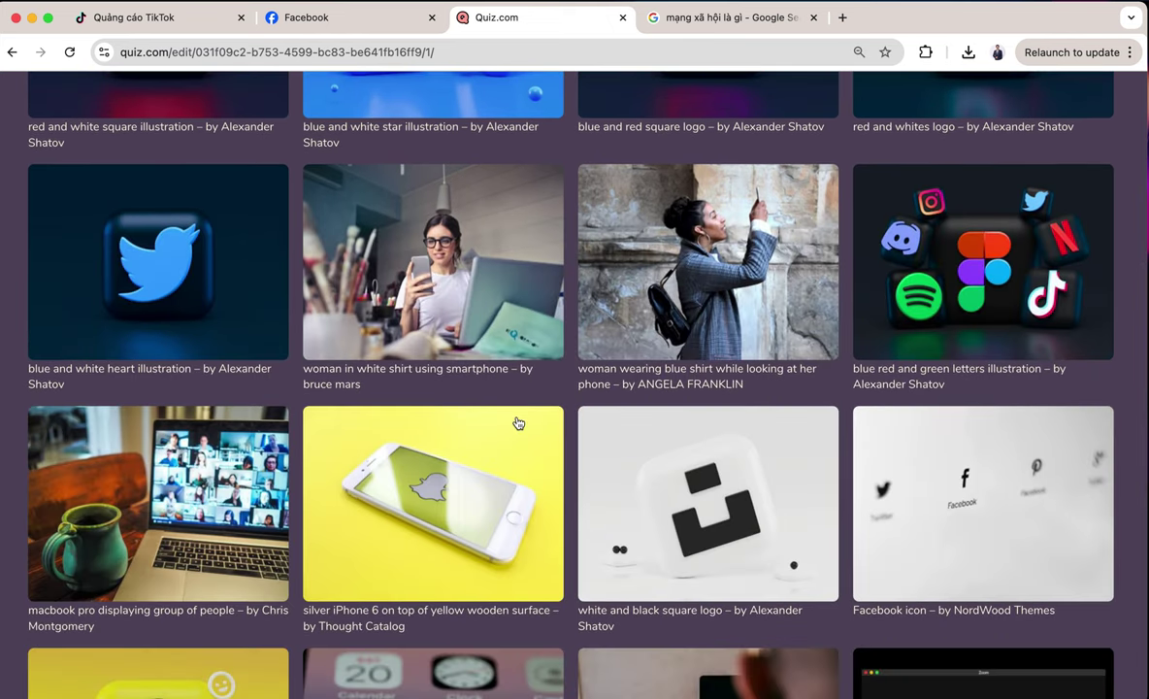
{"action": "scroll", "coordinate": [520, 423], "scroll_direction": "down", "scroll_amount": 2}
{"action": "scroll", "coordinate": [494, 407], "scroll_direction": "down", "scroll_amount": 3}
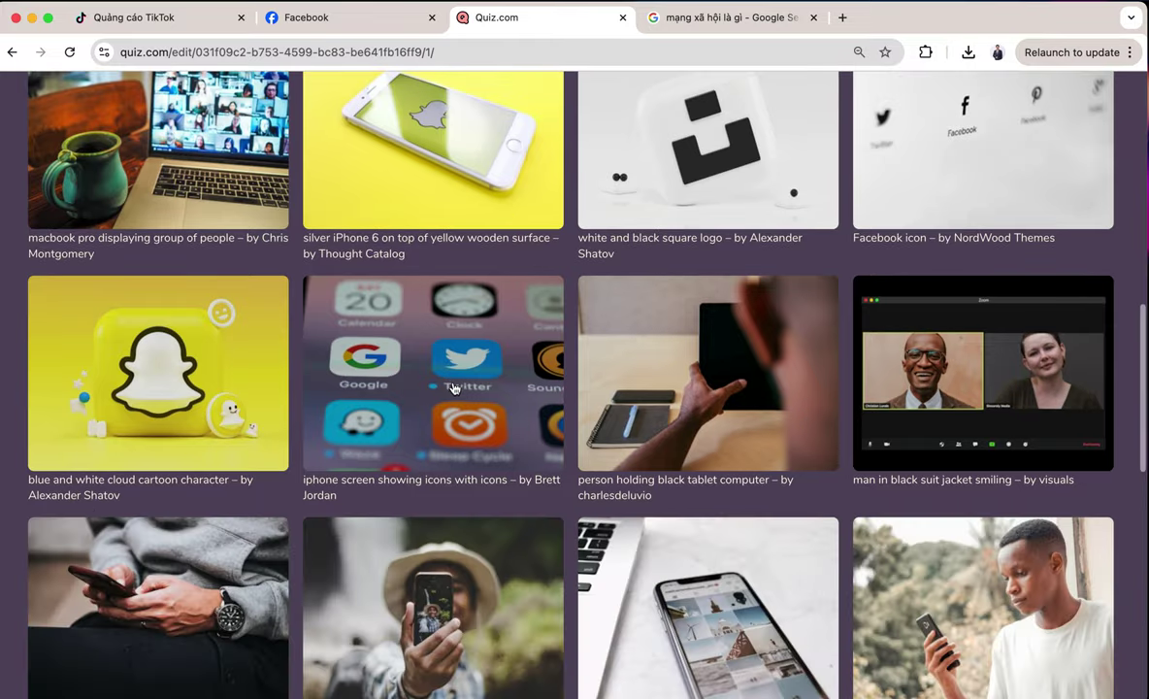
{"action": "left_click", "coordinate": [449, 381]}
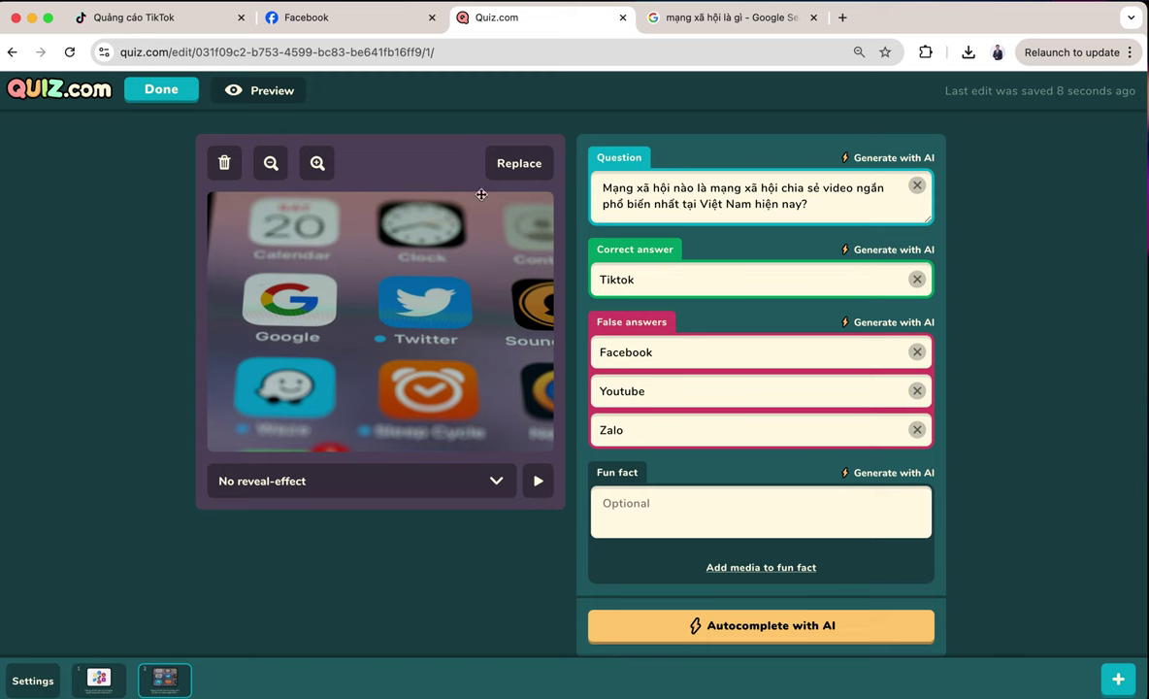
Name the quiz 'Test Quiz (Hướng dẫn)' in its details
{"action": "left_click", "coordinate": [157, 88]}
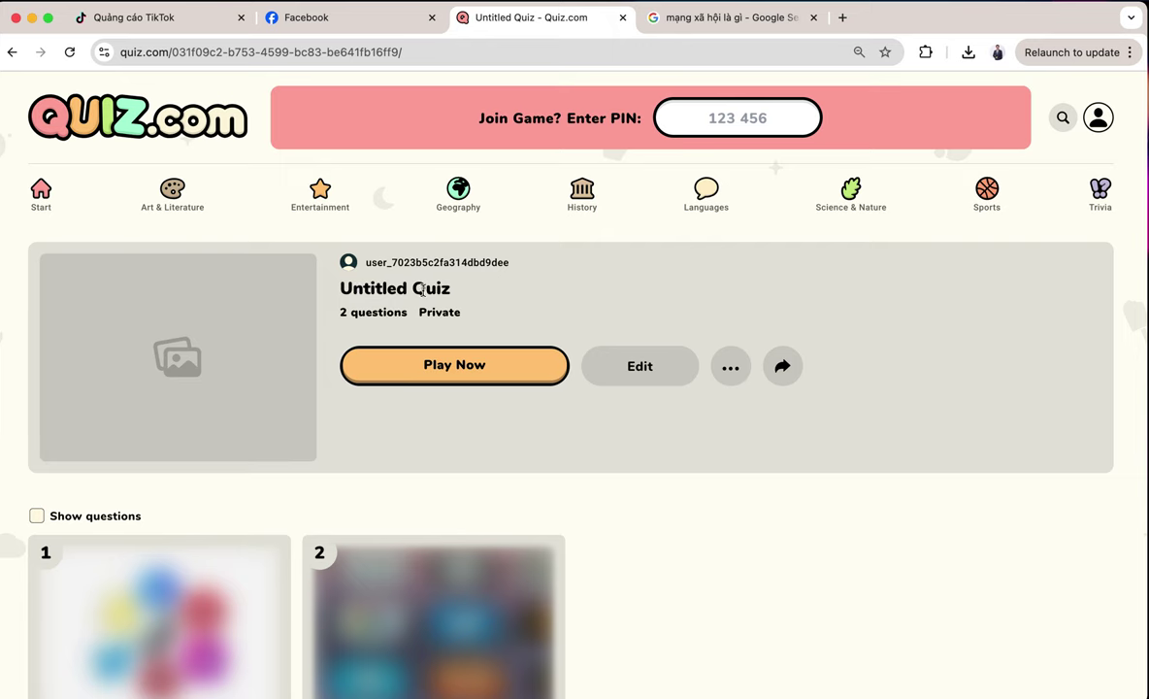
{"action": "left_click", "coordinate": [641, 371]}
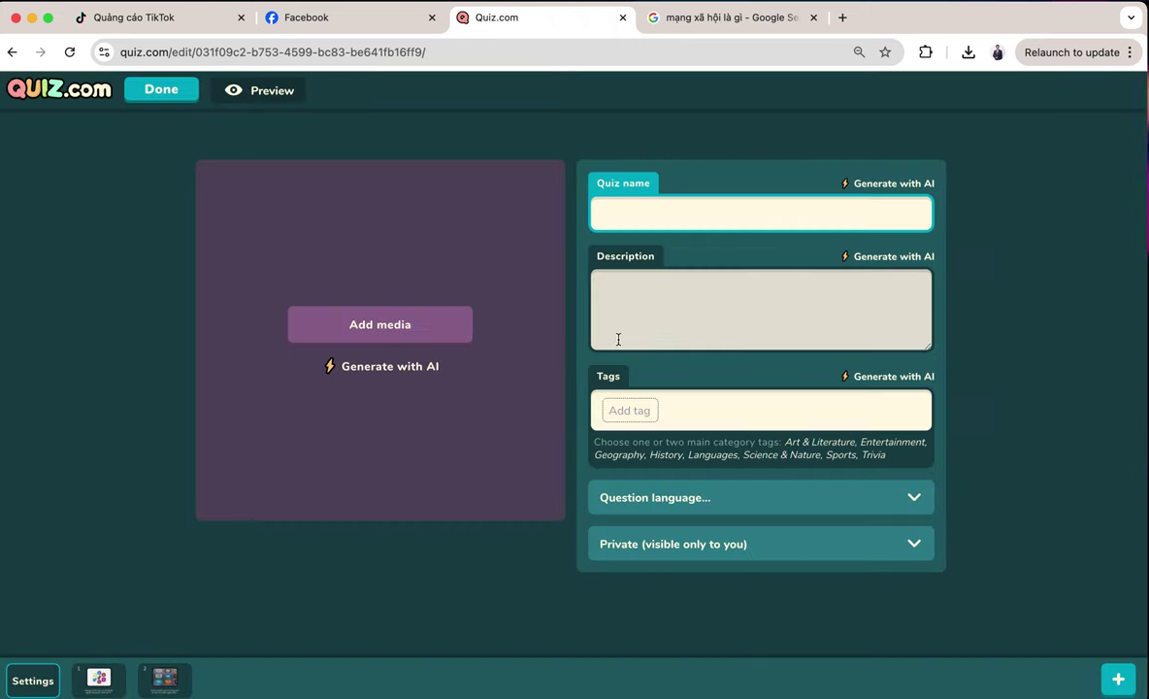
{"action": "left_click", "coordinate": [721, 220]}
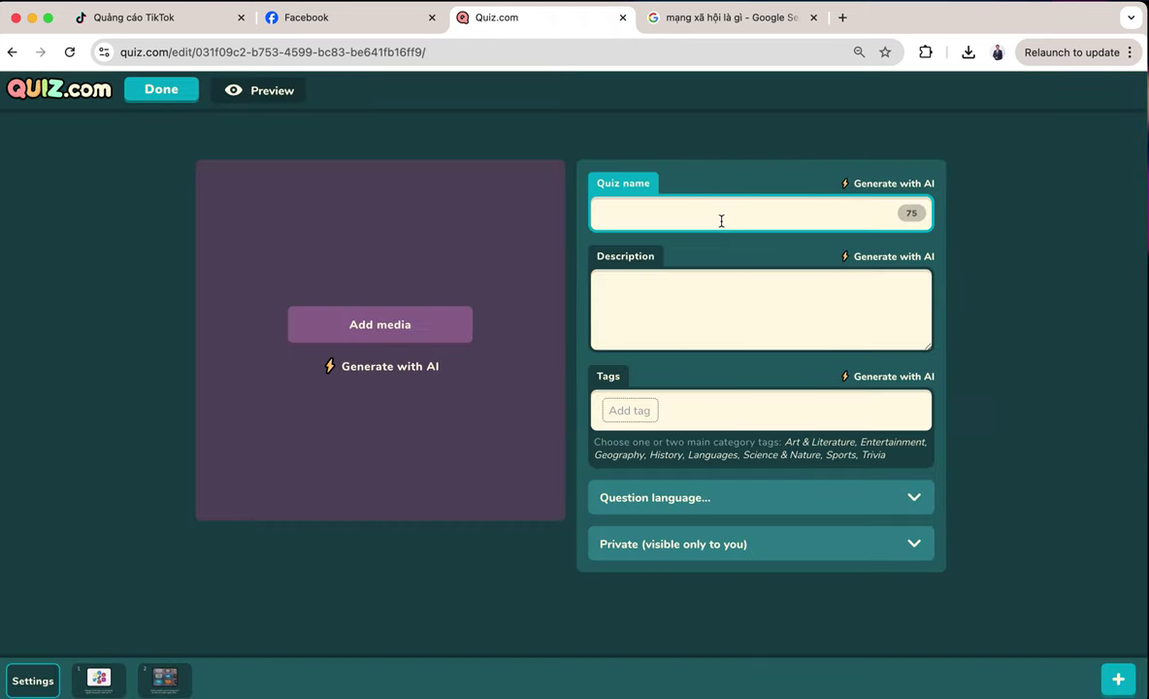
{"action": "type", "text": "Test Quiz (Hướng dẫn"}
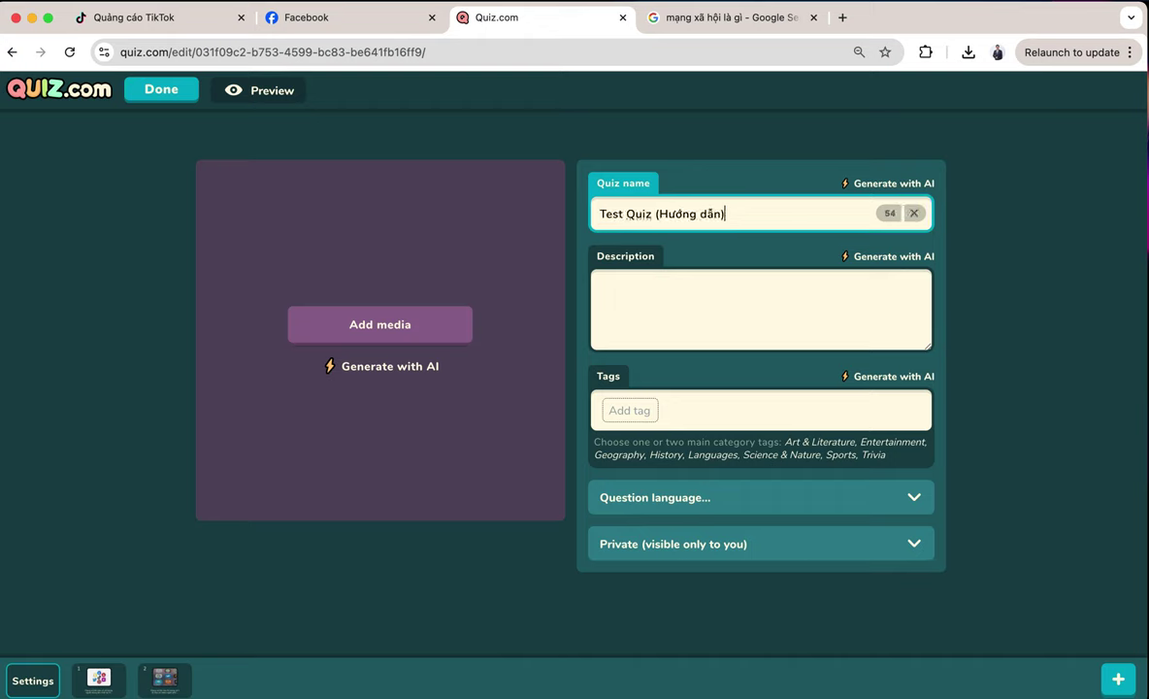
{"action": "type", "text": ")"}
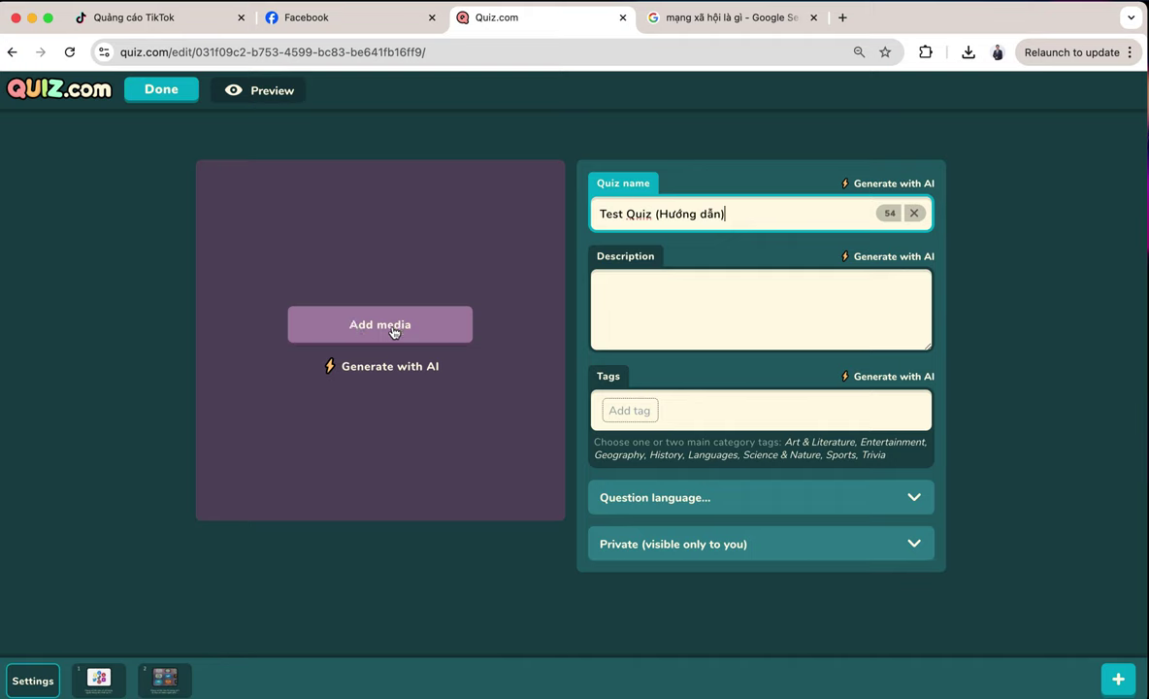
Add the description 'Đây là video hướng dẫn các anh chị Viettel nhé', leaving cover media empty
{"action": "left_click", "coordinate": [713, 326]}
{"action": "type", "text": "Đây là vide"}
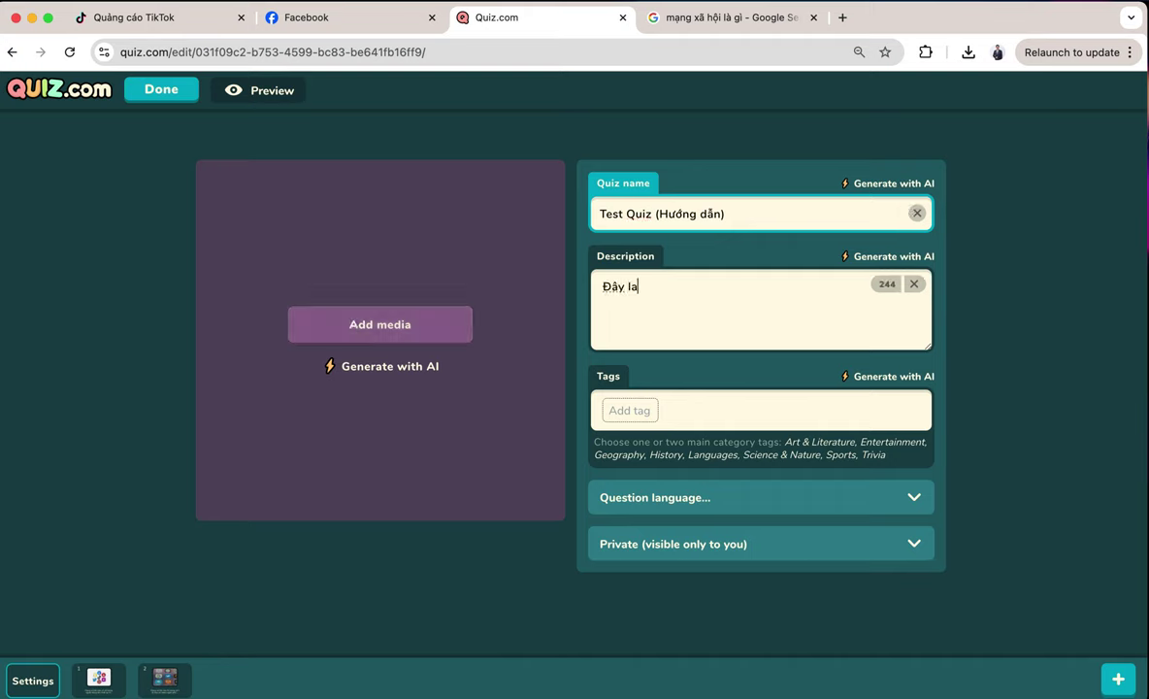
{"action": "type", "text": "o hướng dẫn"}
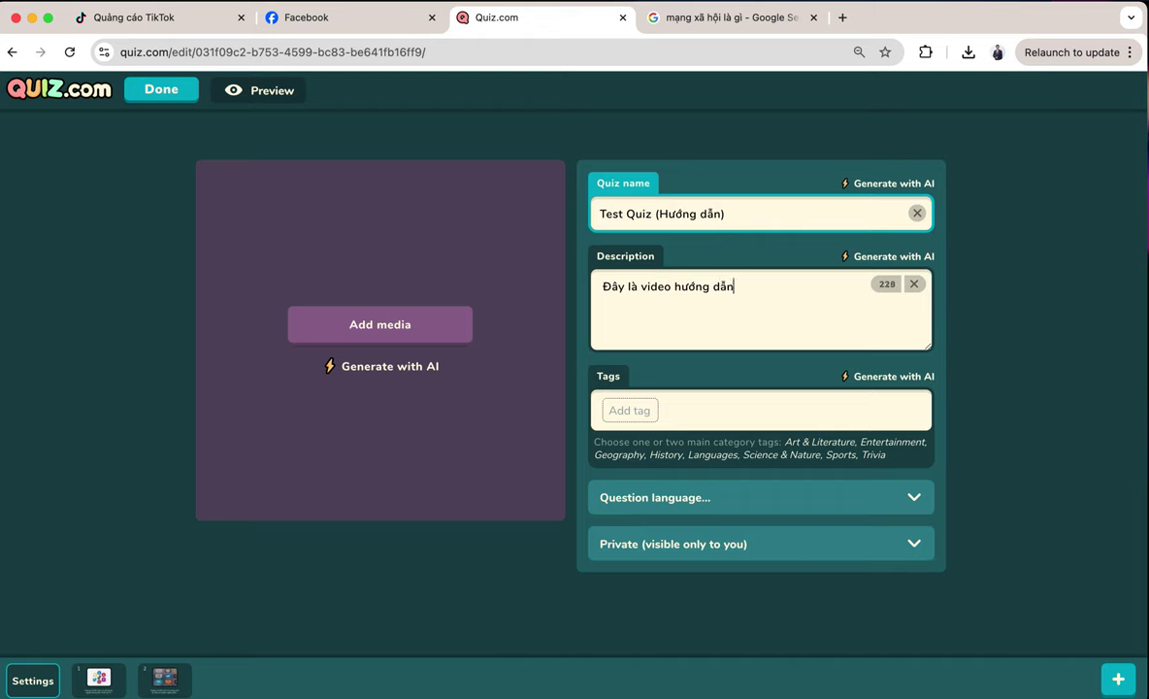
{"action": "type", "text": " các anh chị Viettel nhé"}
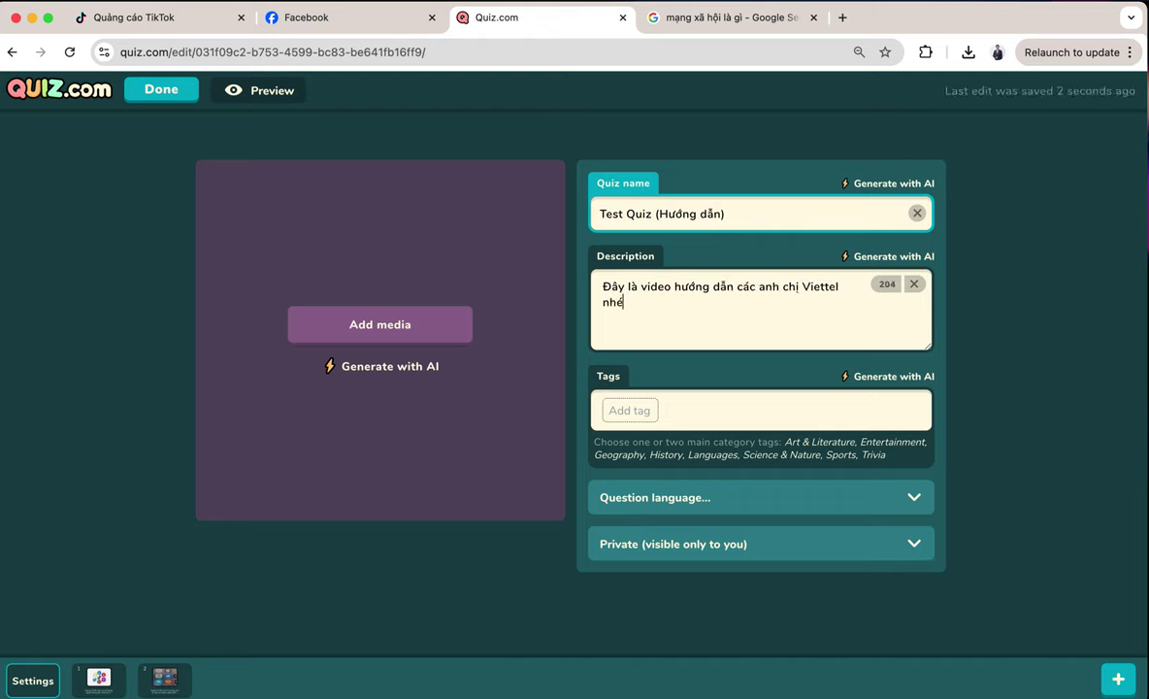
{"action": "left_click", "coordinate": [432, 326]}
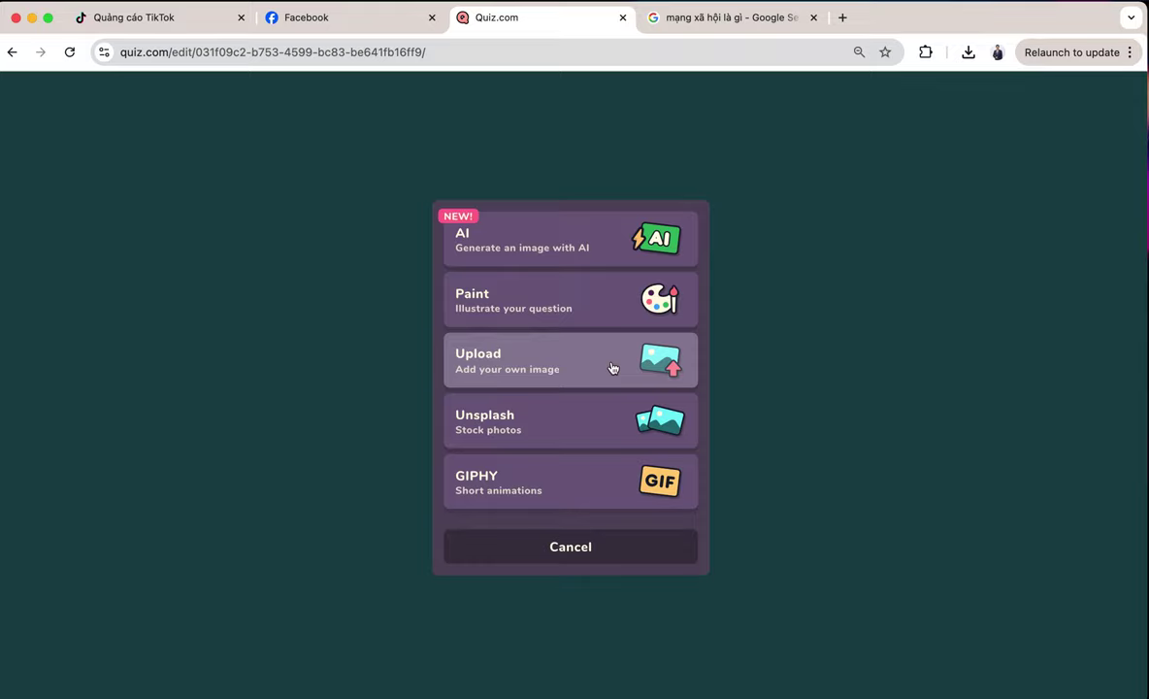
{"action": "left_click", "coordinate": [571, 551]}
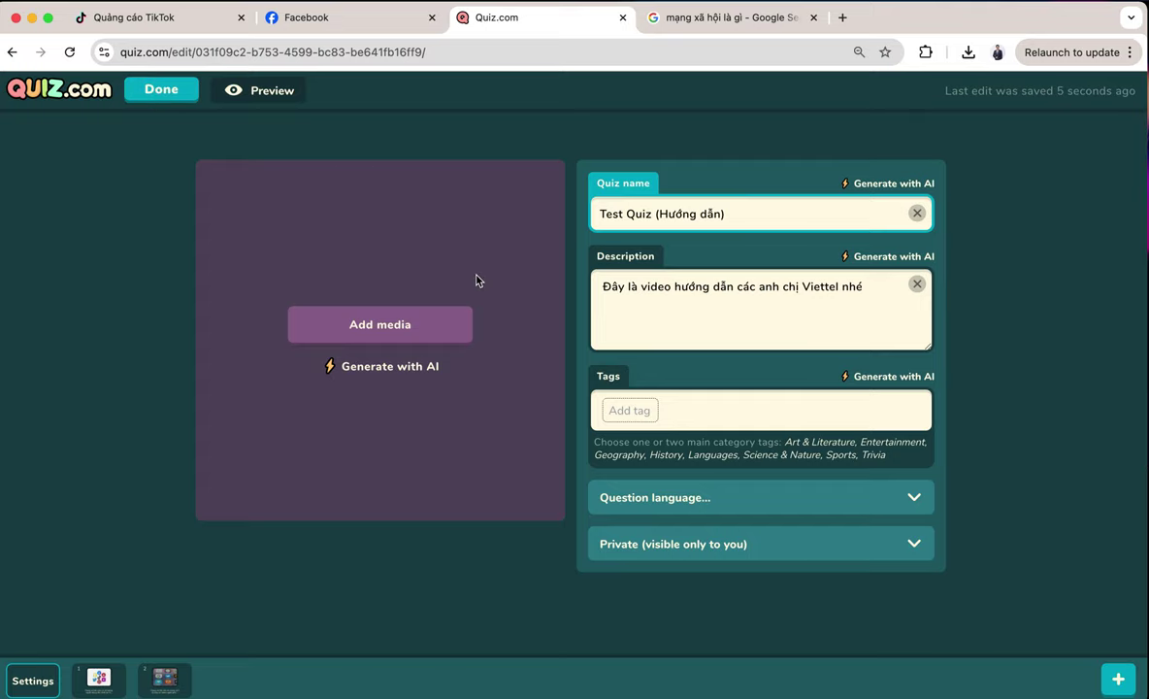
Finish editing and review the saved quiz's overview page
{"action": "left_click", "coordinate": [161, 89]}
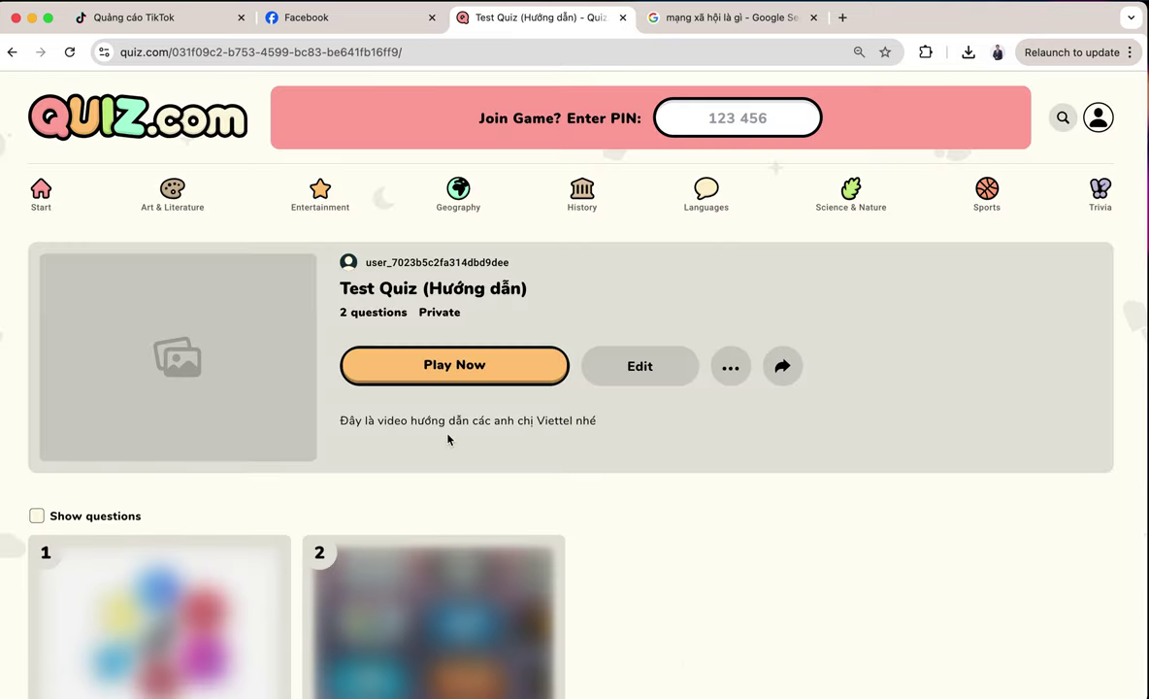
{"action": "scroll", "coordinate": [447, 439], "scroll_direction": "down", "scroll_amount": 5}
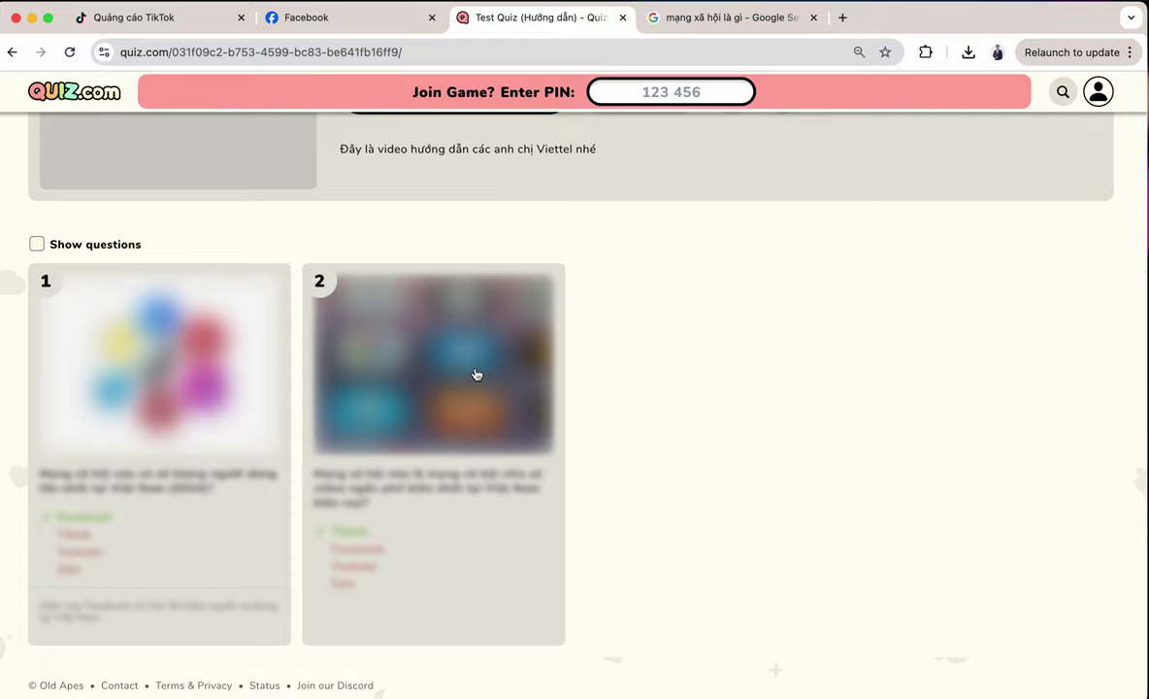
{"action": "scroll", "coordinate": [179, 301], "scroll_direction": "up", "scroll_amount": 5}
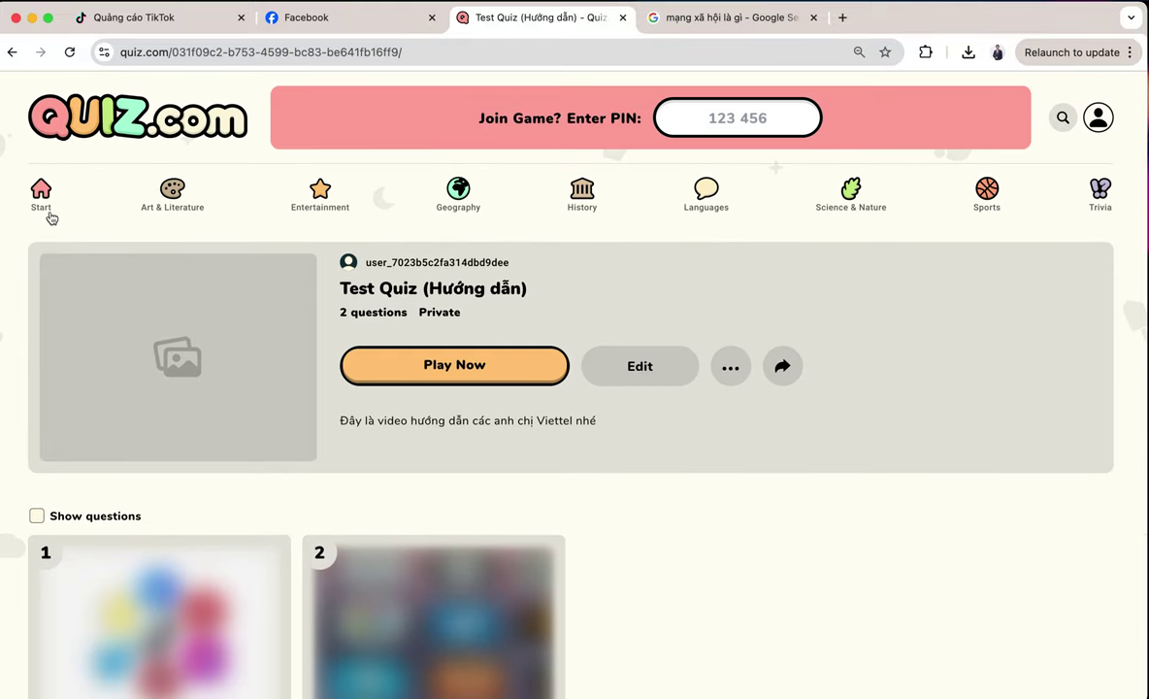
Return to the home page and find 'Test Quiz (Hướng dẫn)' in My Library
{"action": "left_click", "coordinate": [54, 217]}
{"action": "scroll", "coordinate": [526, 371], "scroll_direction": "down", "scroll_amount": 6}
{"action": "scroll", "coordinate": [535, 325], "scroll_direction": "up", "scroll_amount": 3}
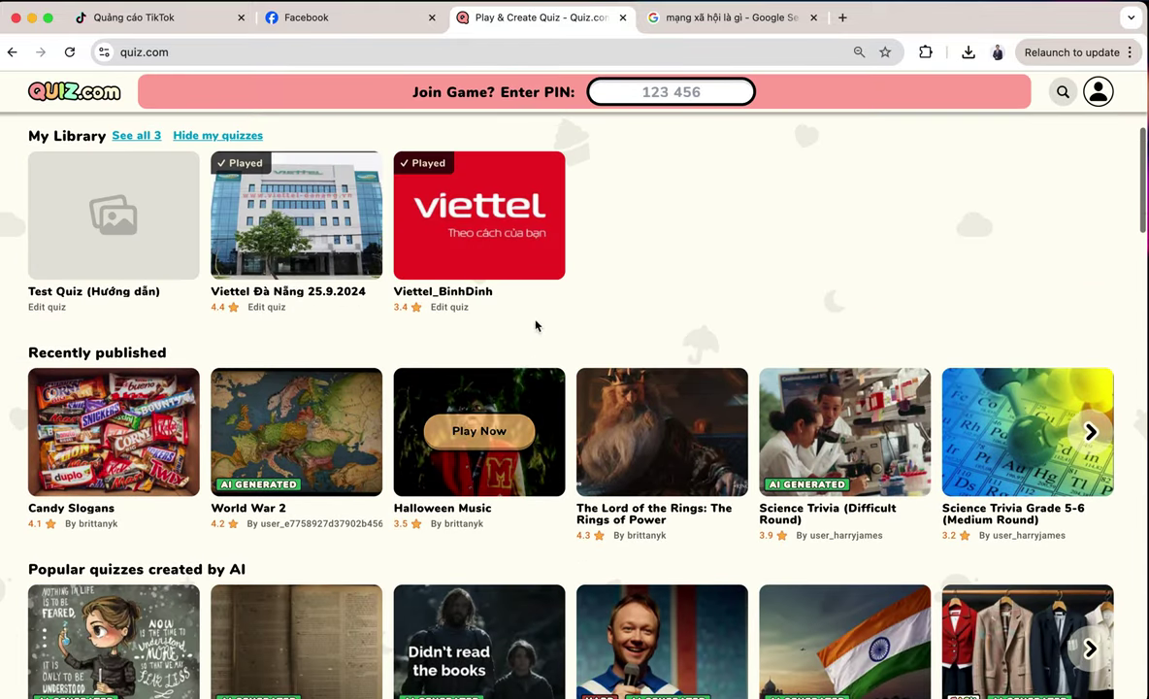
{"action": "scroll", "coordinate": [529, 292], "scroll_direction": "up", "scroll_amount": 1}
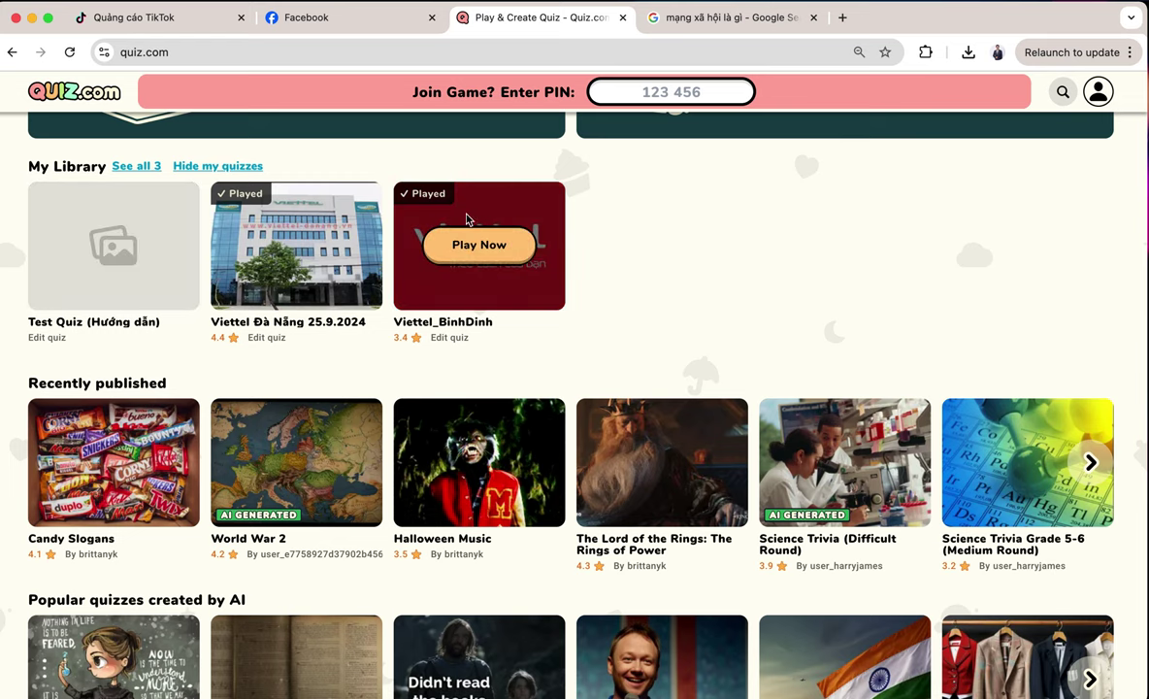
{"action": "scroll", "coordinate": [680, 328], "scroll_direction": "up", "scroll_amount": 5}
{"action": "scroll", "coordinate": [597, 343], "scroll_direction": "down", "scroll_amount": 3}
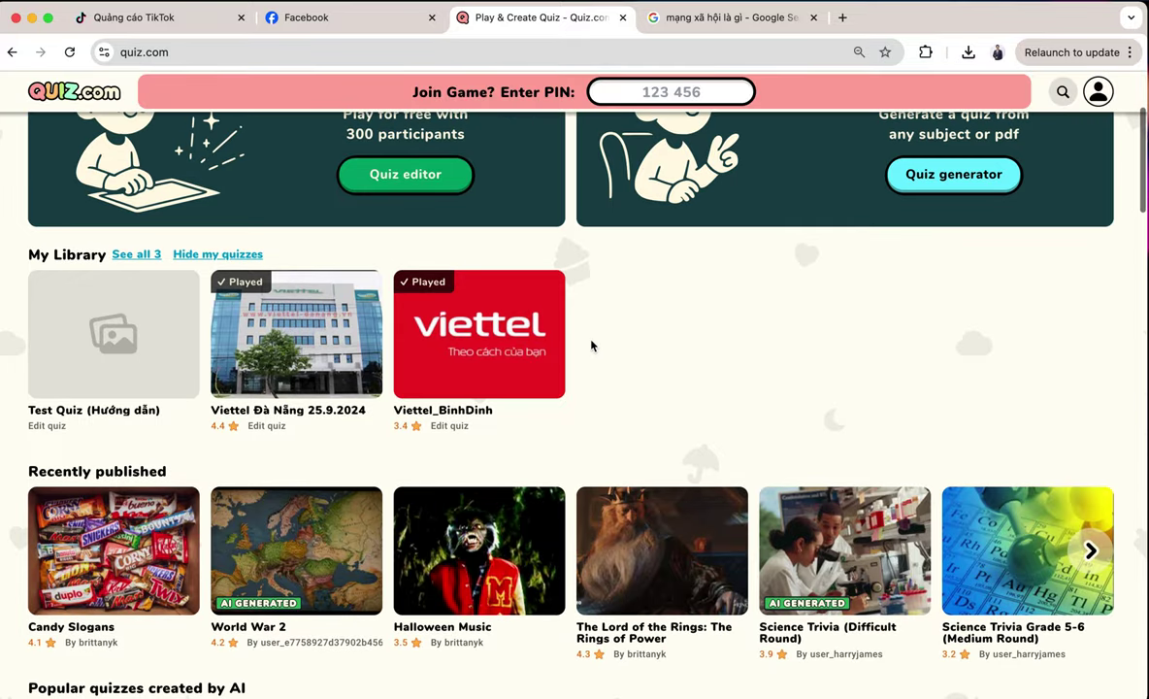
{"action": "mouse_move", "coordinate": [464, 335]}
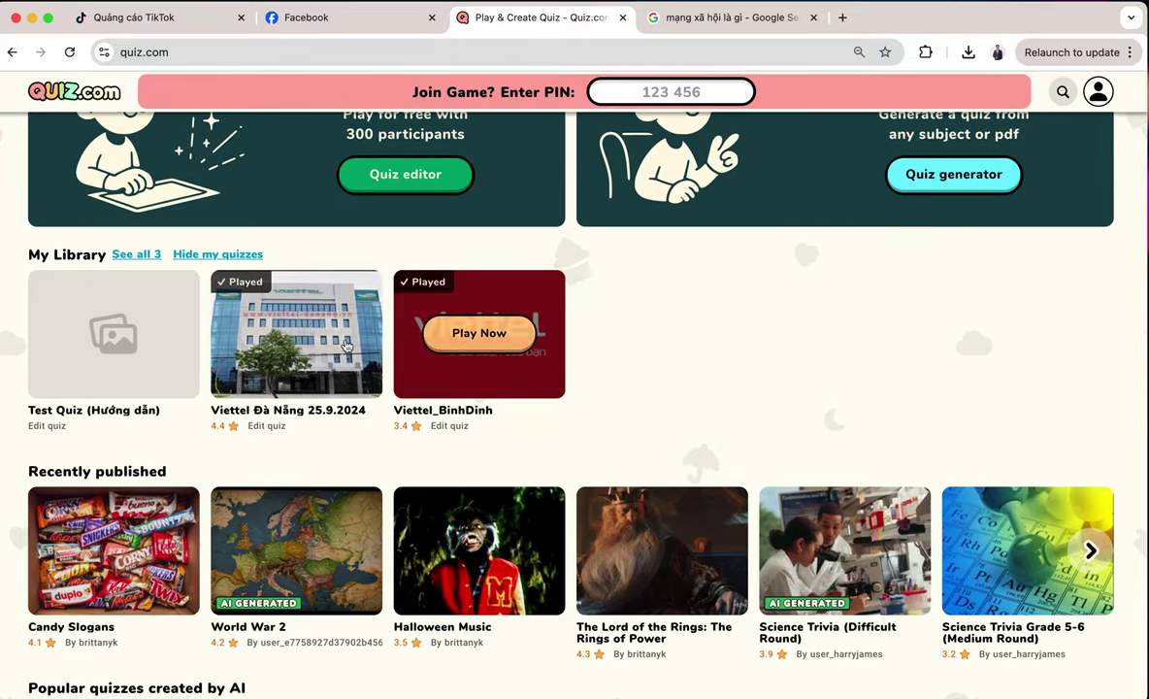
Host a game of 'Viettel Đà Nẵng 25.9.2024' and briefly enlarge the join QR code
{"action": "mouse_move", "coordinate": [323, 344]}
{"action": "left_click", "coordinate": [296, 333]}
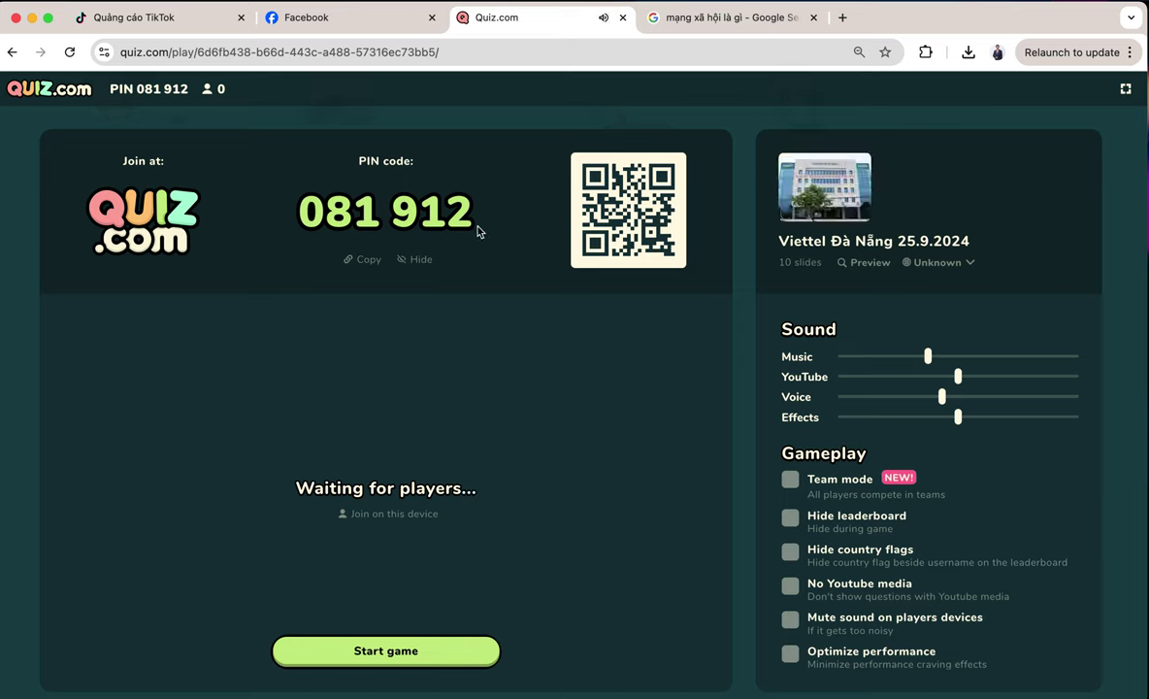
{"action": "left_click", "coordinate": [640, 211]}
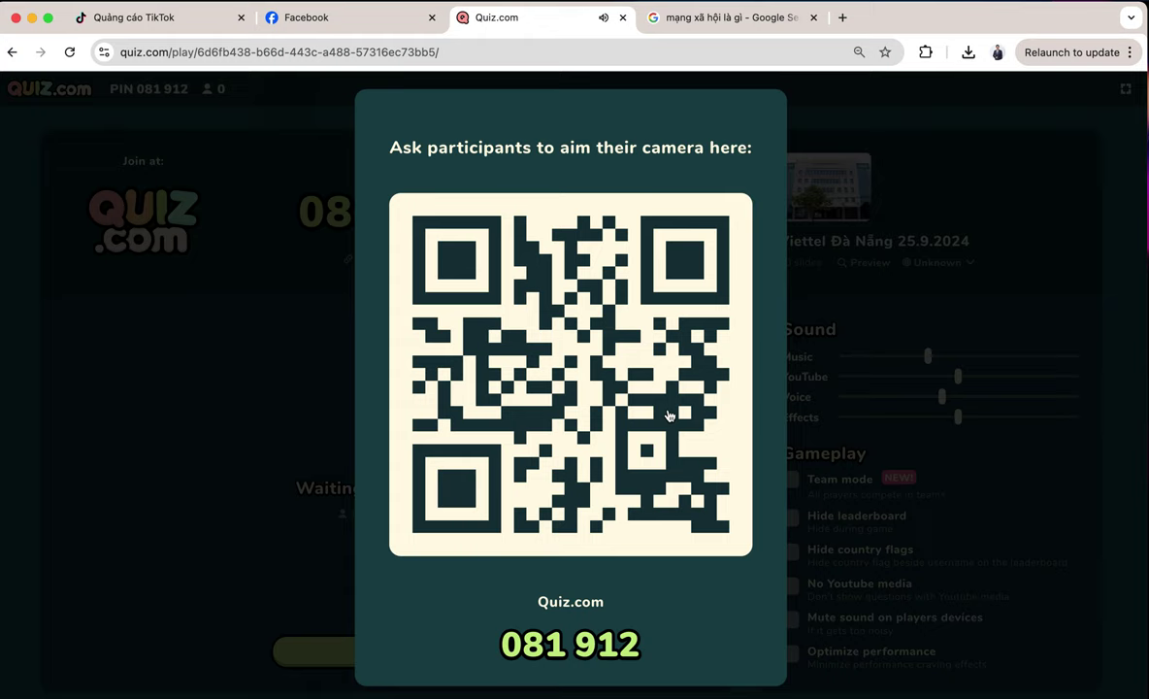
{"action": "left_click", "coordinate": [260, 401]}
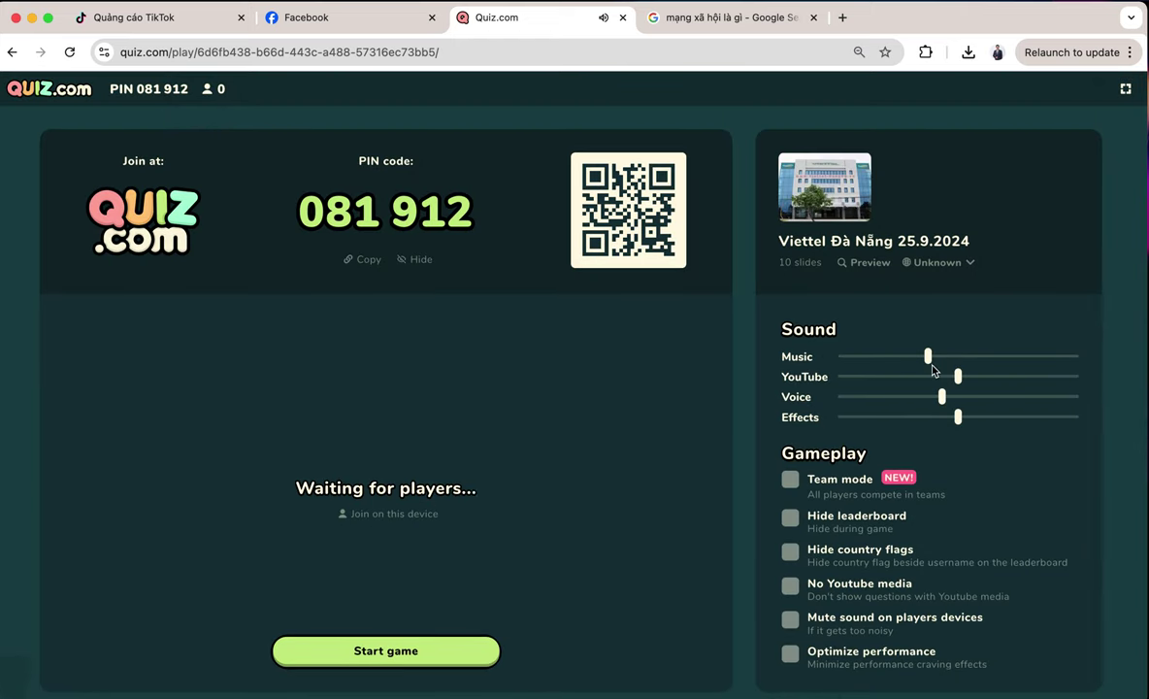
Raise the music and YouTube volumes and lower the voice volume in the lobby
{"action": "left_click_drag", "start_coordinate": [931, 367], "coordinate": [991, 367]}
{"action": "left_click_drag", "start_coordinate": [940, 397], "coordinate": [892, 402]}
{"action": "left_click_drag", "start_coordinate": [959, 378], "coordinate": [895, 386]}
Start the game, replace the default player name with a new name, and give the avatar red bob-cut hair
{"action": "left_click", "coordinate": [384, 665]}
{"action": "left_click_drag", "start_coordinate": [572, 291], "coordinate": [456, 287]}
{"action": "type", "text": "Phan Anh"}
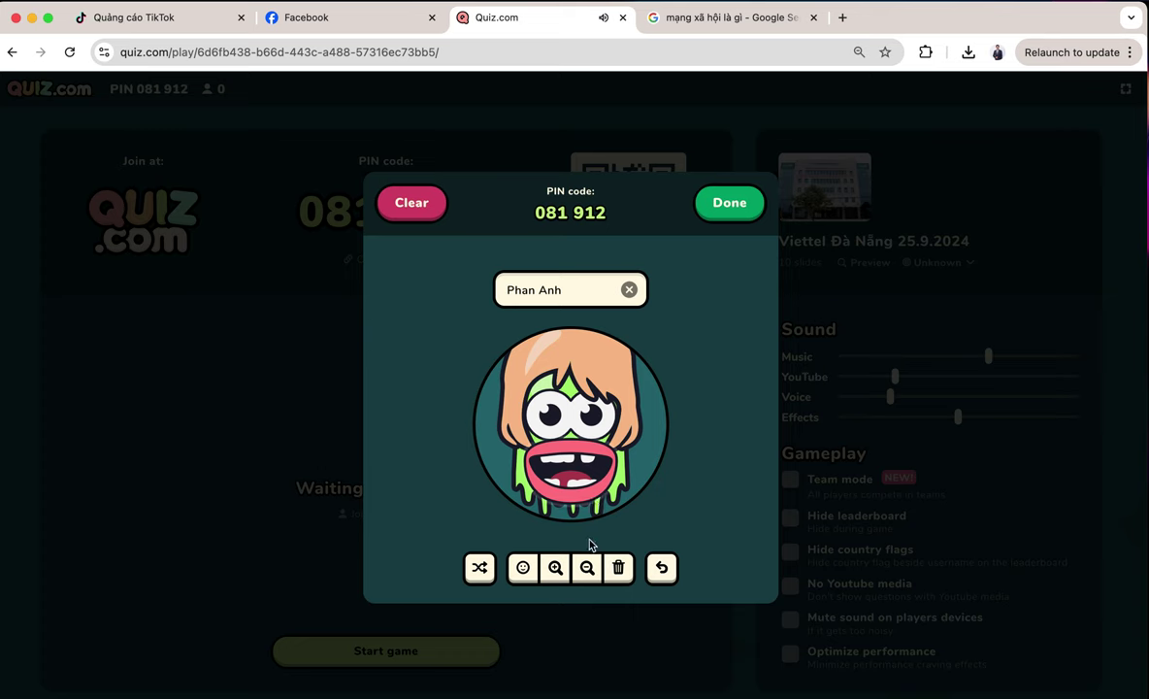
{"action": "left_click", "coordinate": [522, 569]}
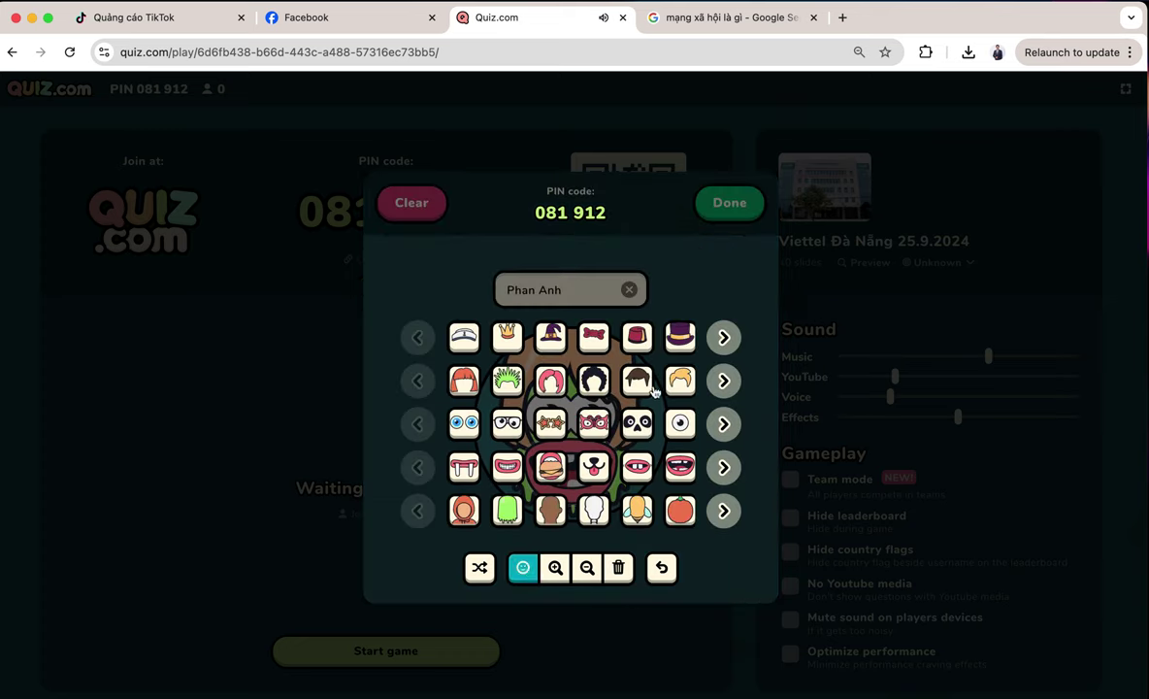
{"action": "left_click", "coordinate": [431, 356]}
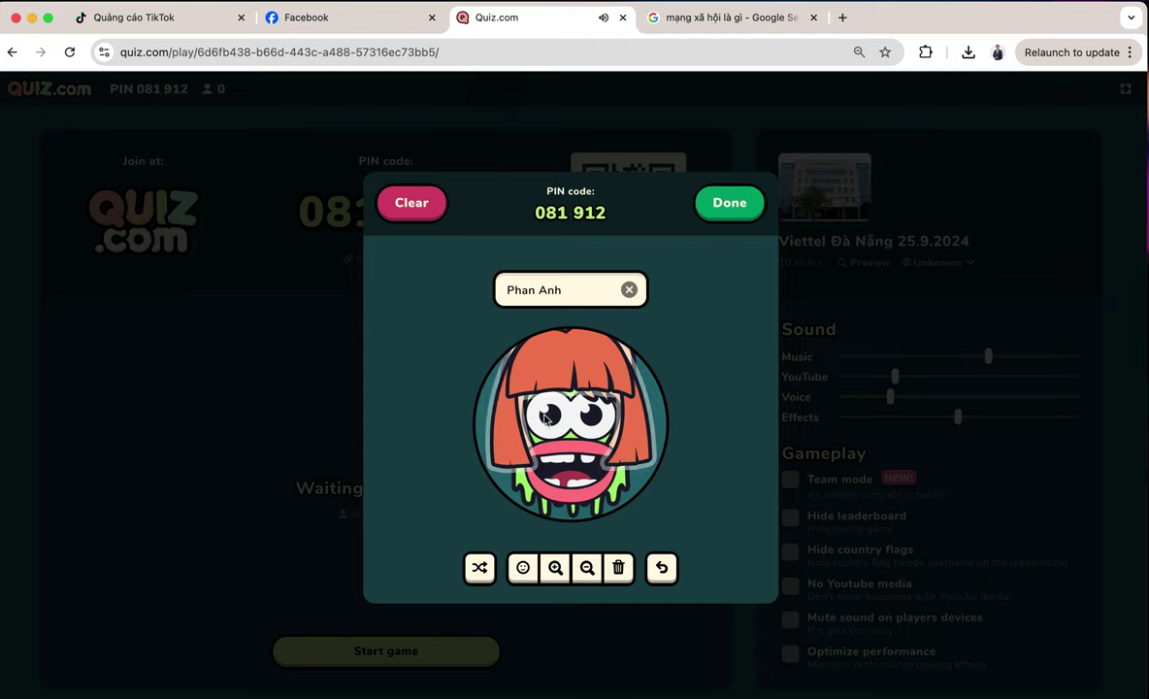